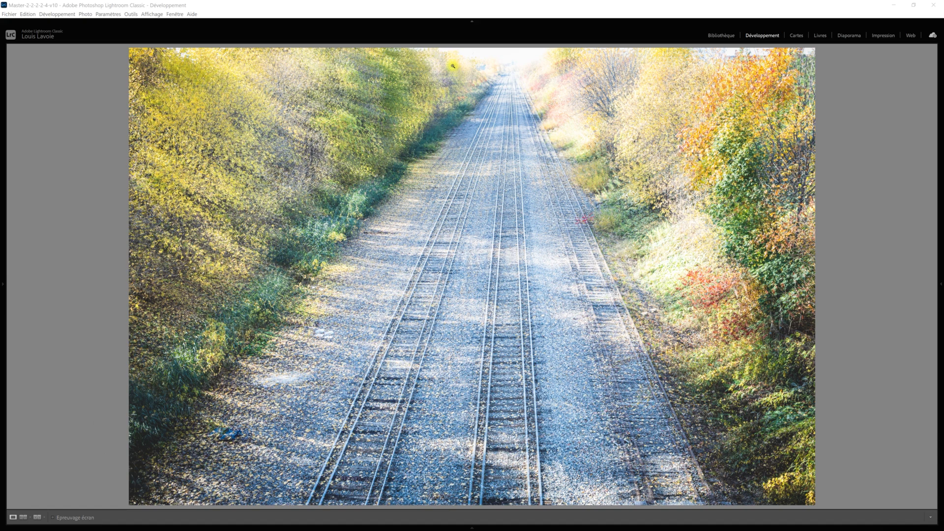
Show the filmstrip (F6) beneath the blended railroad photo in the Develop module.
{"action": "left_click", "coordinate": [867, 146]}
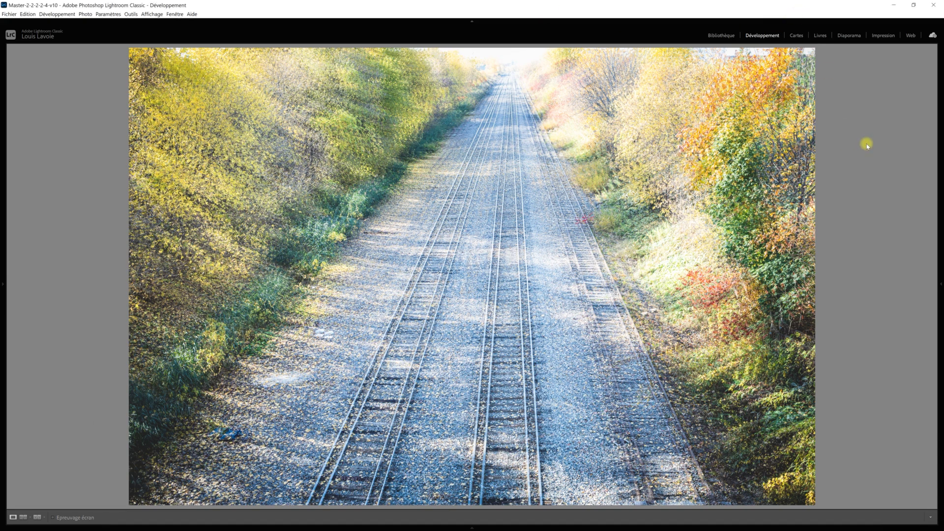
{"action": "key", "text": "F6"}
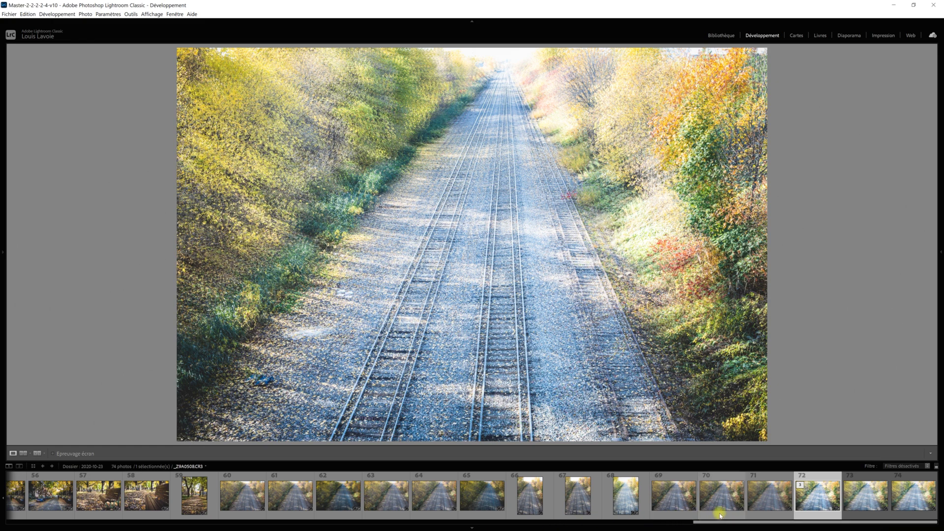
Compare railroad exposures 69 and 70, select both together, and bring up the Photo menu.
{"action": "left_click", "coordinate": [674, 516]}
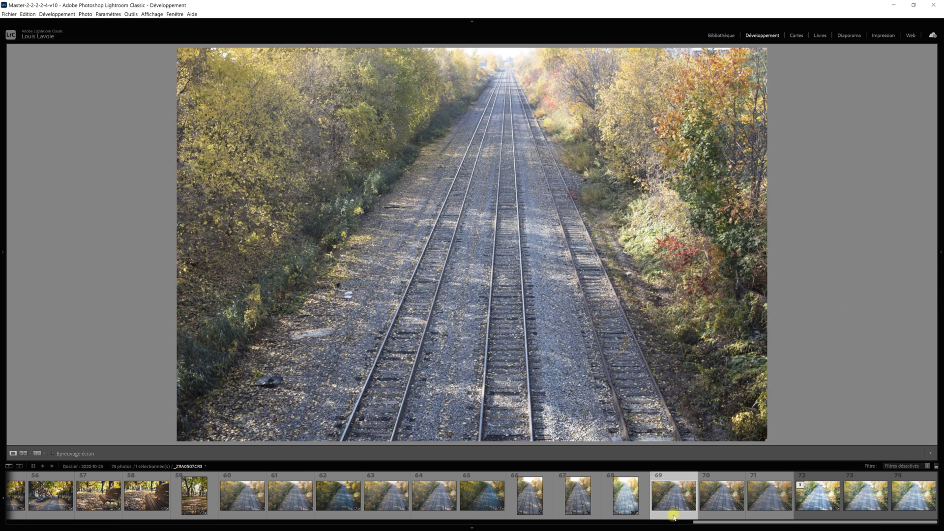
{"action": "left_click", "coordinate": [718, 516]}
{"action": "left_click", "coordinate": [691, 515]}
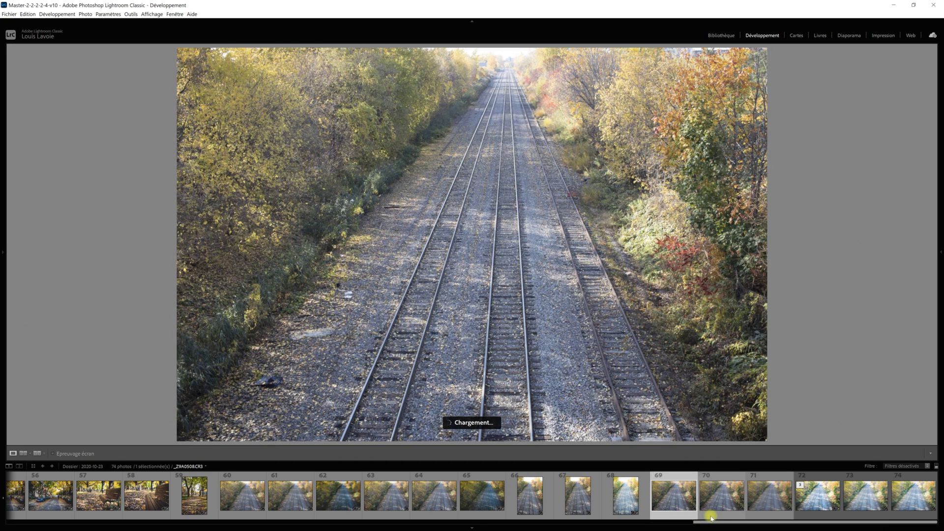
{"action": "left_click", "coordinate": [711, 516]}
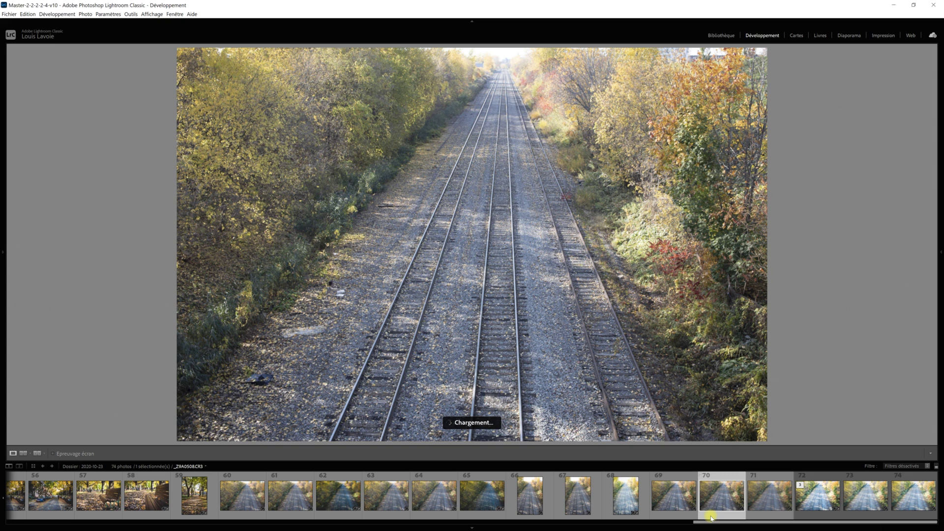
{"action": "left_click", "coordinate": [676, 515], "text": "ctrl"}
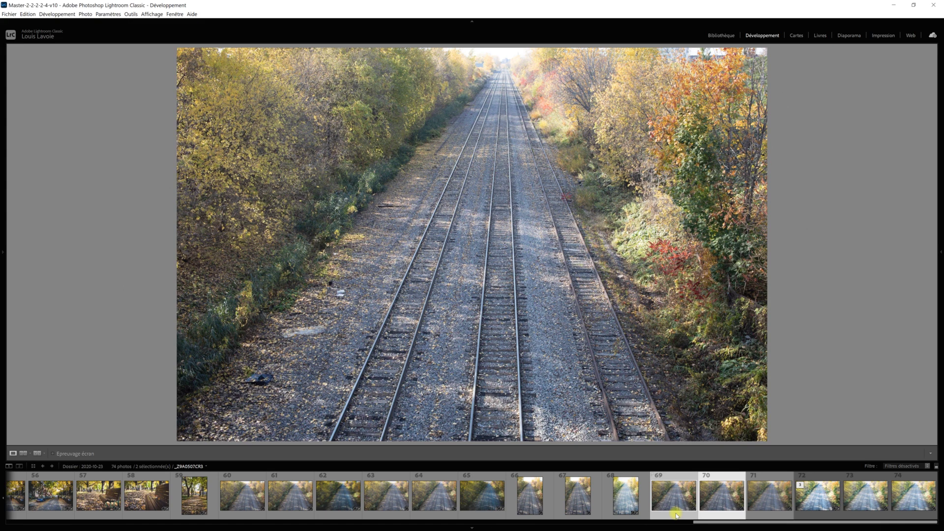
{"action": "left_click", "coordinate": [86, 14]}
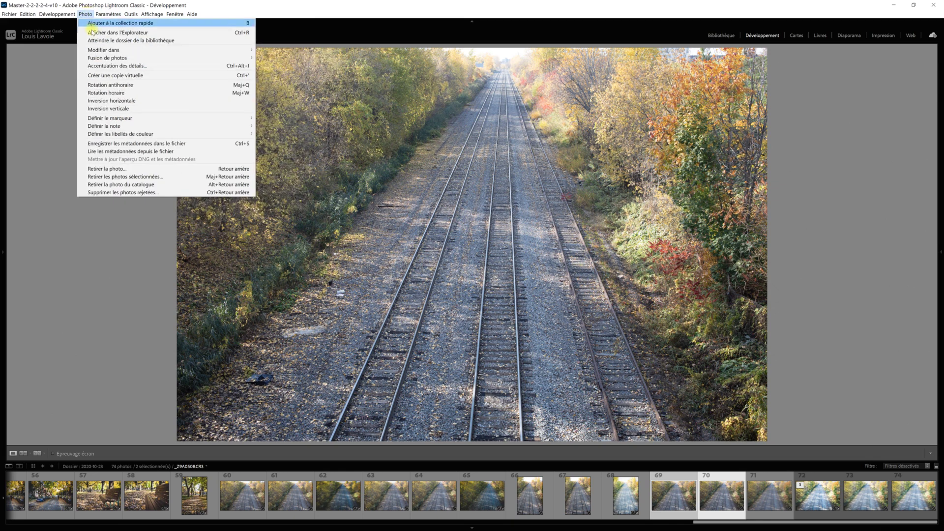
{"action": "mouse_move", "coordinate": [107, 57]}
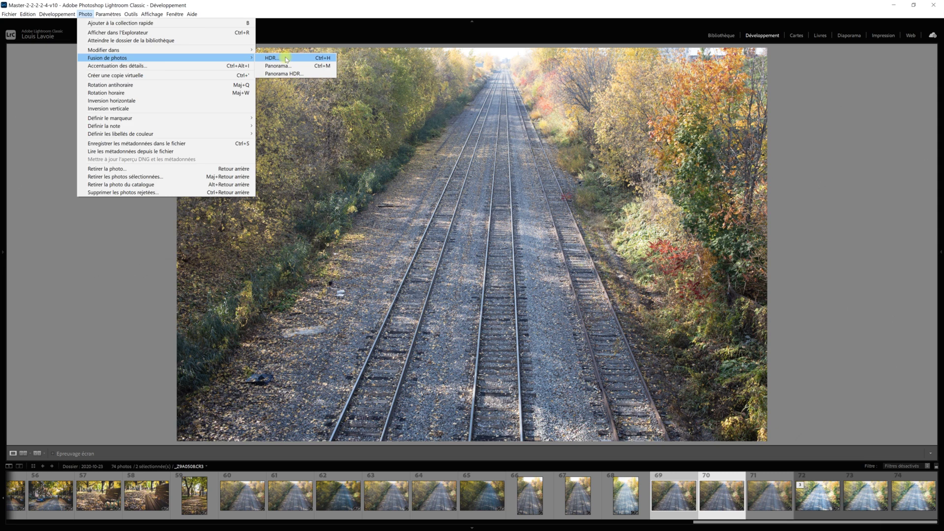
Preview an HDR merge of photos 69 and 70 with deghosting Elevé, then Nul.
{"action": "left_click", "coordinate": [287, 58]}
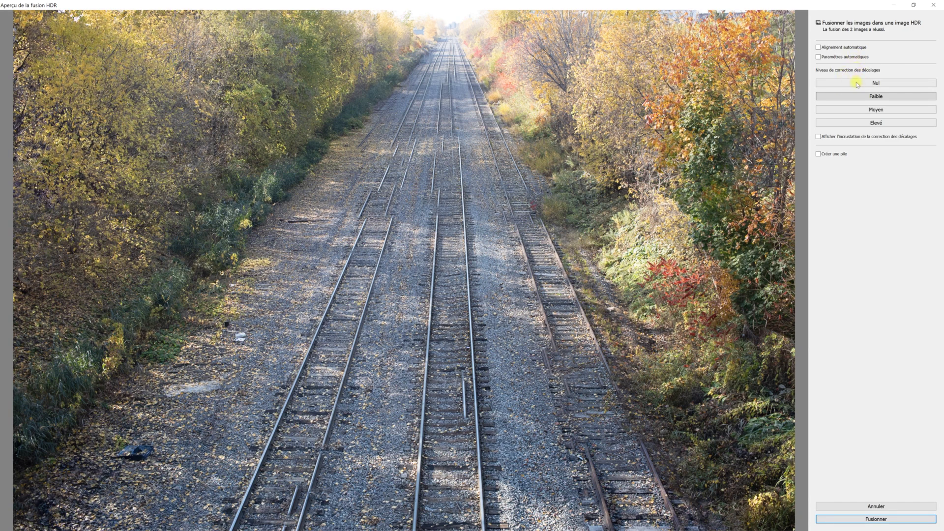
{"action": "left_click", "coordinate": [876, 125]}
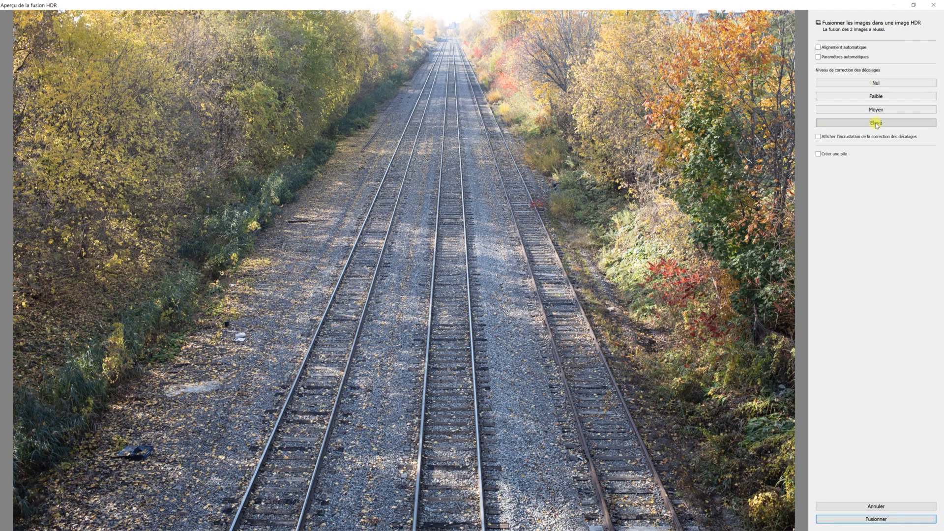
{"action": "left_click", "coordinate": [876, 83]}
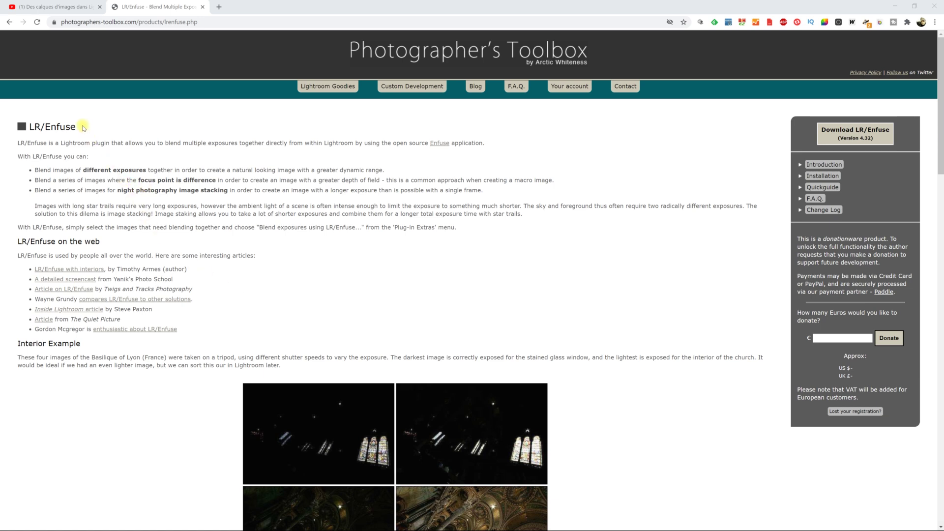
{"action": "left_click_drag", "start_coordinate": [44, 128], "coordinate": [76, 127]}
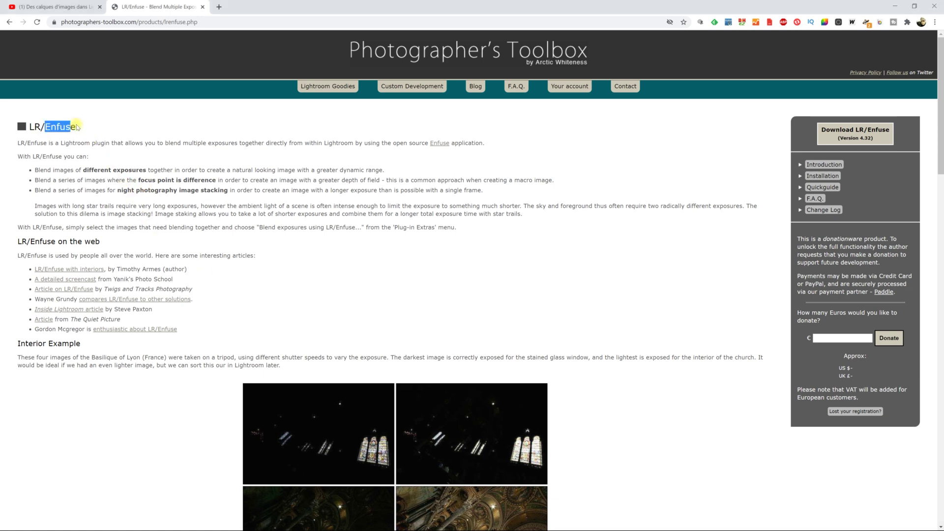
{"action": "left_click", "coordinate": [106, 128]}
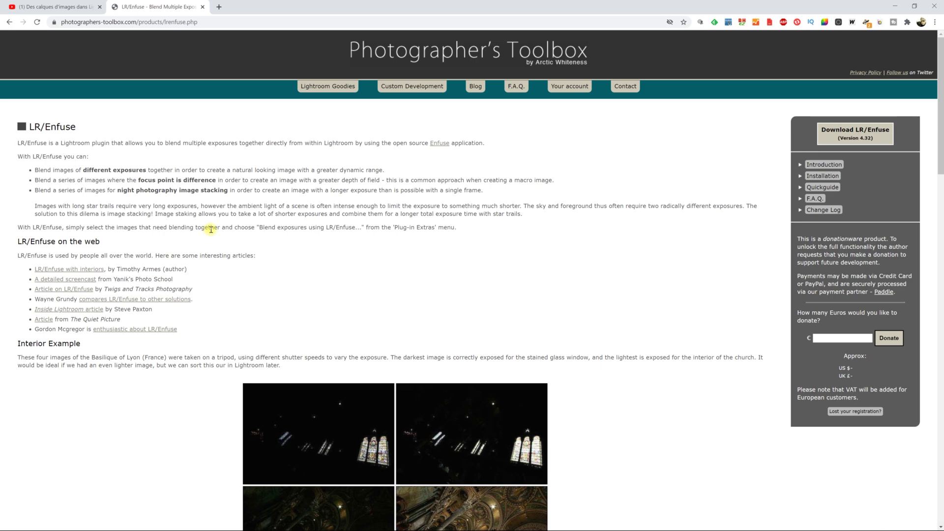
{"action": "scroll", "coordinate": [211, 229], "scroll_direction": "down", "scroll_amount": 2}
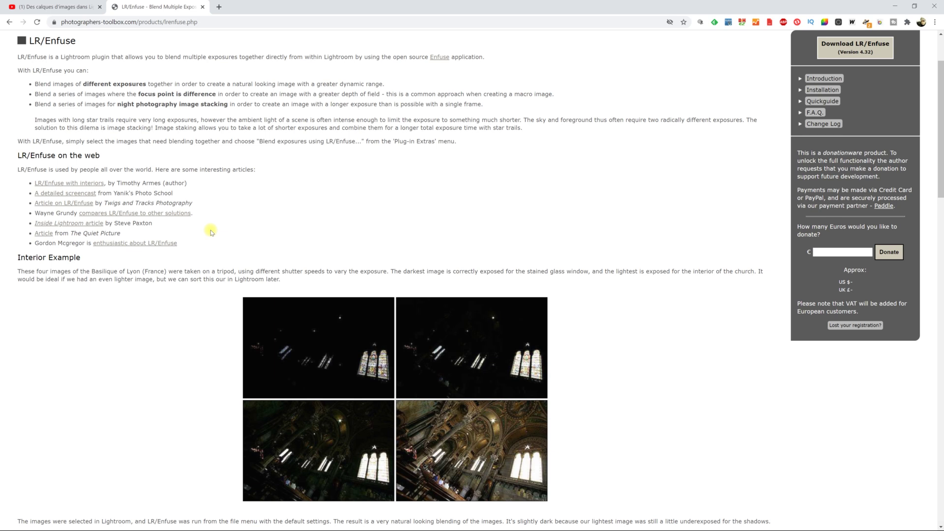
{"action": "scroll", "coordinate": [213, 234], "scroll_direction": "down", "scroll_amount": 3}
{"action": "scroll", "coordinate": [220, 237], "scroll_direction": "down", "scroll_amount": 1}
{"action": "scroll", "coordinate": [220, 237], "scroll_direction": "down", "scroll_amount": 2}
{"action": "scroll", "coordinate": [220, 236], "scroll_direction": "down", "scroll_amount": 1}
{"action": "scroll", "coordinate": [220, 237], "scroll_direction": "down", "scroll_amount": 1}
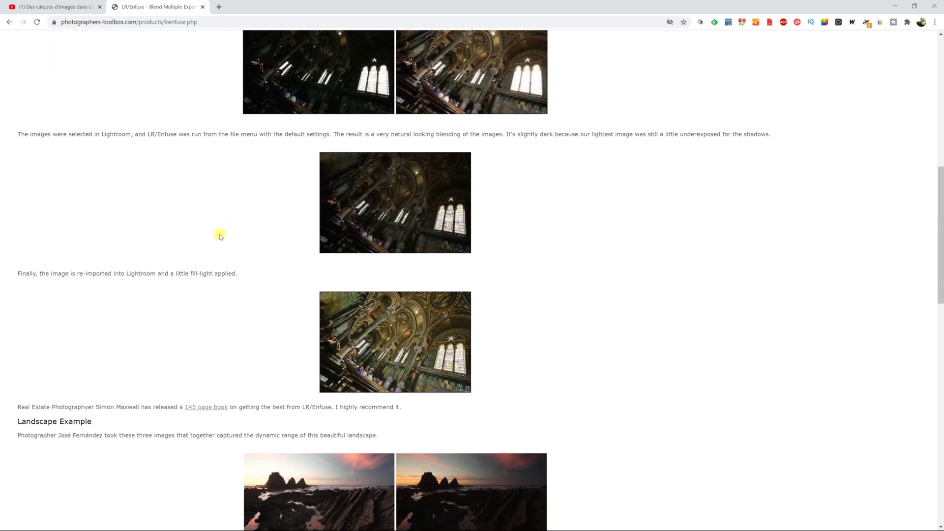
{"action": "scroll", "coordinate": [220, 237], "scroll_direction": "down", "scroll_amount": 1}
{"action": "scroll", "coordinate": [220, 236], "scroll_direction": "down", "scroll_amount": 2}
{"action": "scroll", "coordinate": [220, 237], "scroll_direction": "down", "scroll_amount": 1}
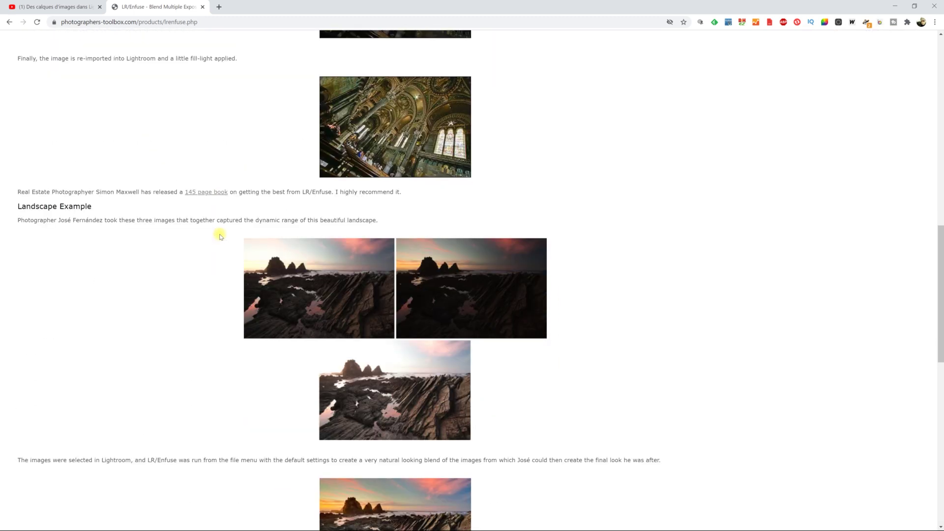
{"action": "scroll", "coordinate": [219, 237], "scroll_direction": "down", "scroll_amount": 1}
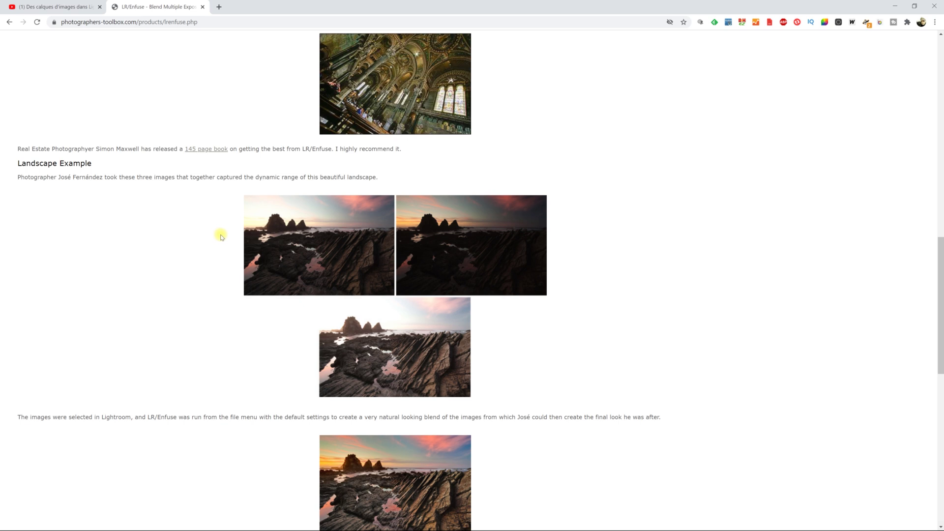
{"action": "scroll", "coordinate": [237, 239], "scroll_direction": "down", "scroll_amount": 2}
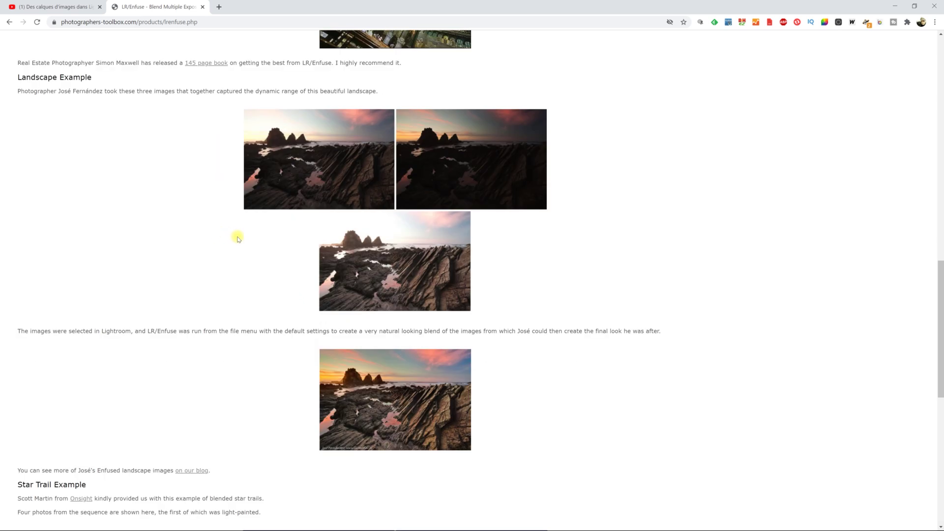
{"action": "scroll", "coordinate": [237, 239], "scroll_direction": "down", "scroll_amount": 1}
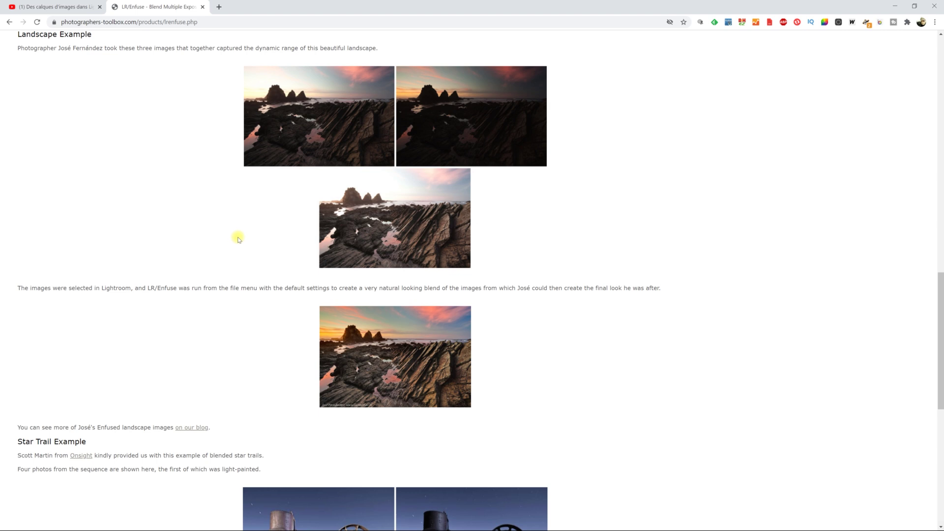
{"action": "scroll", "coordinate": [237, 239], "scroll_direction": "down", "scroll_amount": 2}
{"action": "scroll", "coordinate": [237, 239], "scroll_direction": "down", "scroll_amount": 2}
{"action": "scroll", "coordinate": [238, 239], "scroll_direction": "down", "scroll_amount": 1}
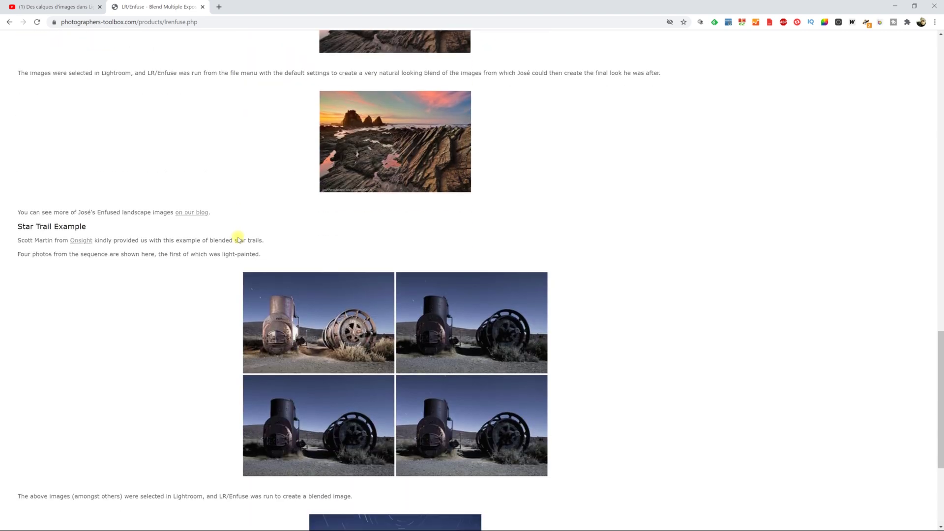
{"action": "scroll", "coordinate": [238, 239], "scroll_direction": "down", "scroll_amount": 2}
{"action": "scroll", "coordinate": [238, 239], "scroll_direction": "down", "scroll_amount": 1}
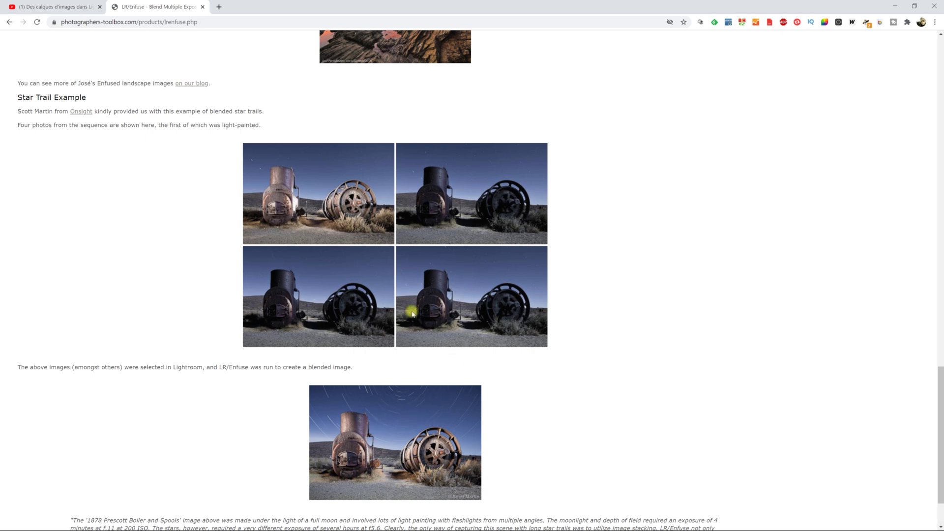
{"action": "scroll", "coordinate": [412, 427], "scroll_direction": "down", "scroll_amount": 1}
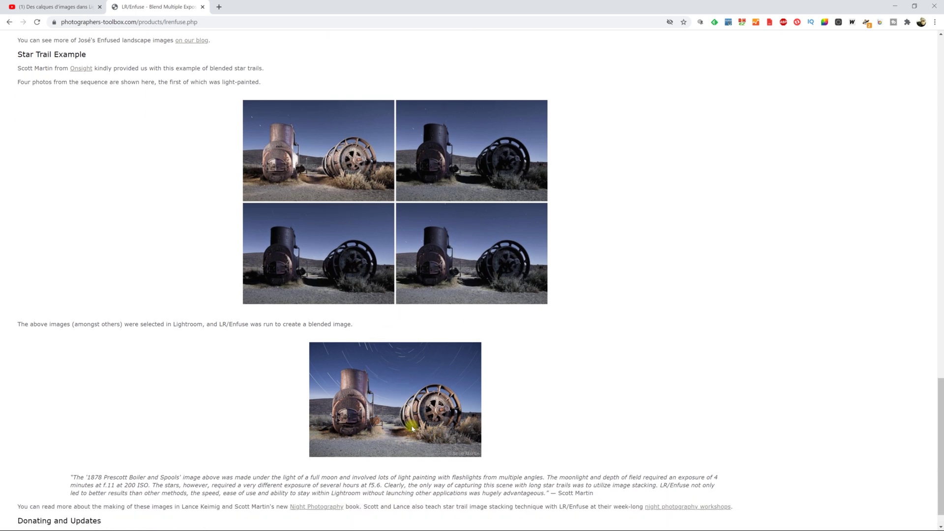
{"action": "scroll", "coordinate": [411, 428], "scroll_direction": "up", "scroll_amount": 1}
{"action": "scroll", "coordinate": [412, 428], "scroll_direction": "up", "scroll_amount": 2}
{"action": "scroll", "coordinate": [412, 428], "scroll_direction": "up", "scroll_amount": 4}
{"action": "scroll", "coordinate": [412, 427], "scroll_direction": "up", "scroll_amount": 3}
{"action": "scroll", "coordinate": [412, 427], "scroll_direction": "up", "scroll_amount": 3}
{"action": "scroll", "coordinate": [412, 427], "scroll_direction": "up", "scroll_amount": 4}
{"action": "scroll", "coordinate": [412, 428], "scroll_direction": "up", "scroll_amount": 3}
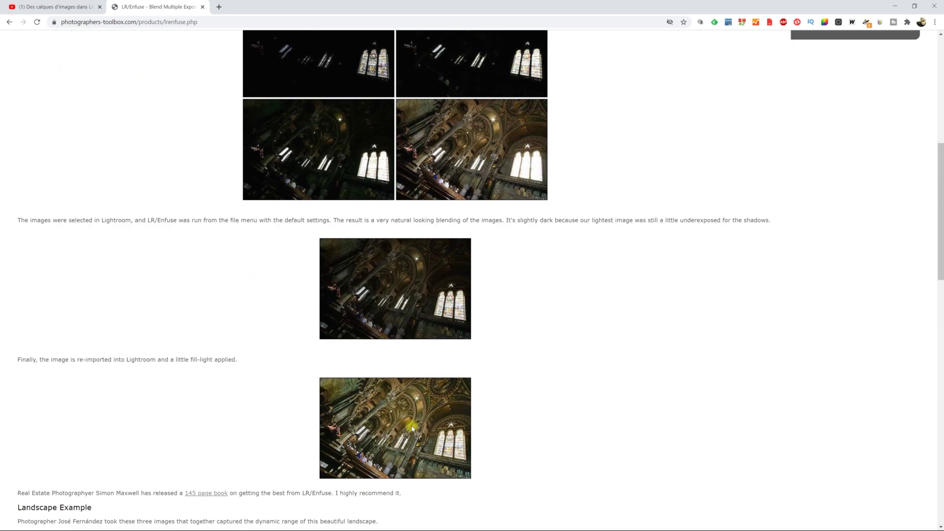
{"action": "scroll", "coordinate": [412, 428], "scroll_direction": "up", "scroll_amount": 6}
{"action": "scroll", "coordinate": [412, 427], "scroll_direction": "up", "scroll_amount": 1}
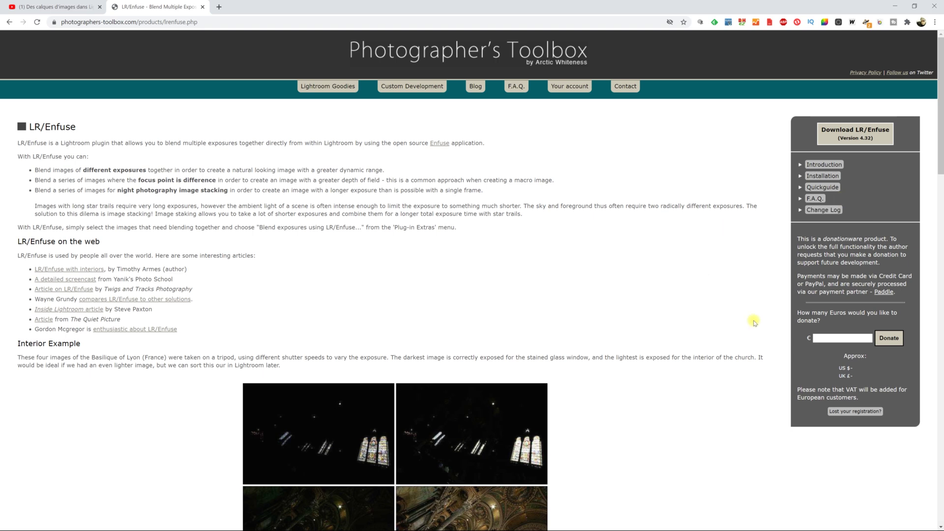
{"action": "left_click", "coordinate": [837, 338]}
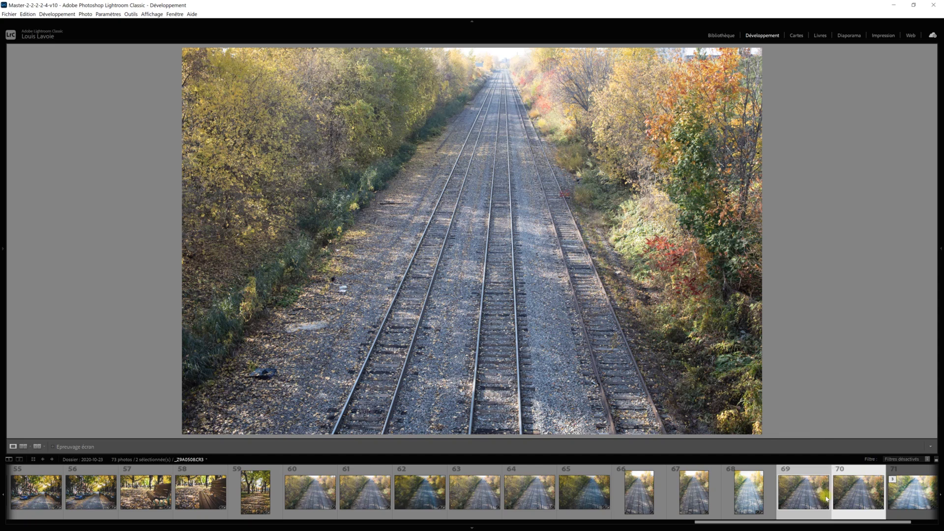
Go to Fichier > Module externe - Extras and pick the LR/Enfuse exposure-merging entry.
{"action": "left_click", "coordinate": [9, 15]}
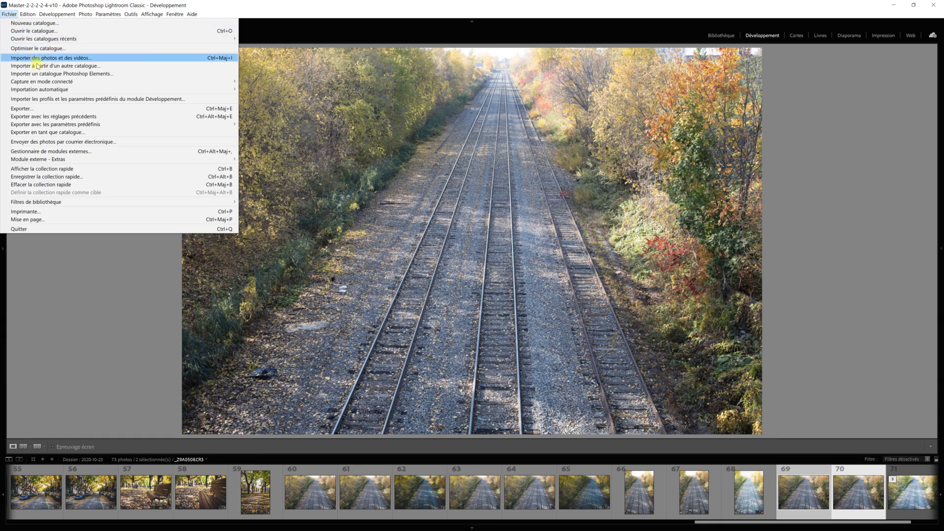
{"action": "mouse_move", "coordinate": [45, 159]}
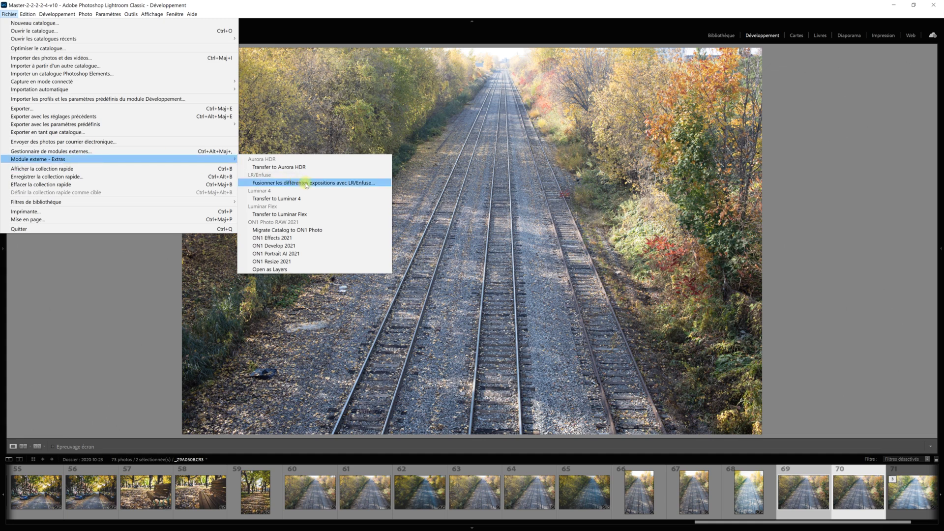
{"action": "left_click", "coordinate": [306, 184]}
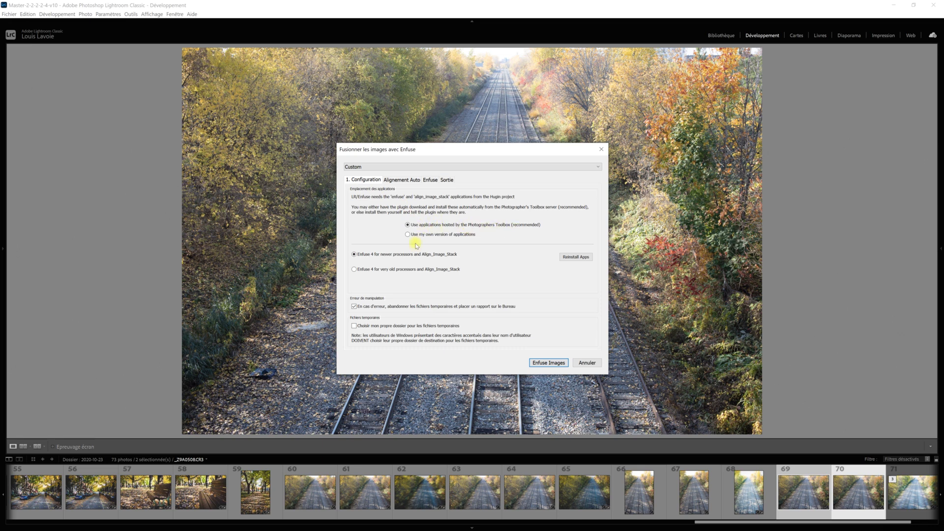
Review the Alignement Auto tab, leaving automatic alignment before blending off.
{"action": "left_click", "coordinate": [402, 180]}
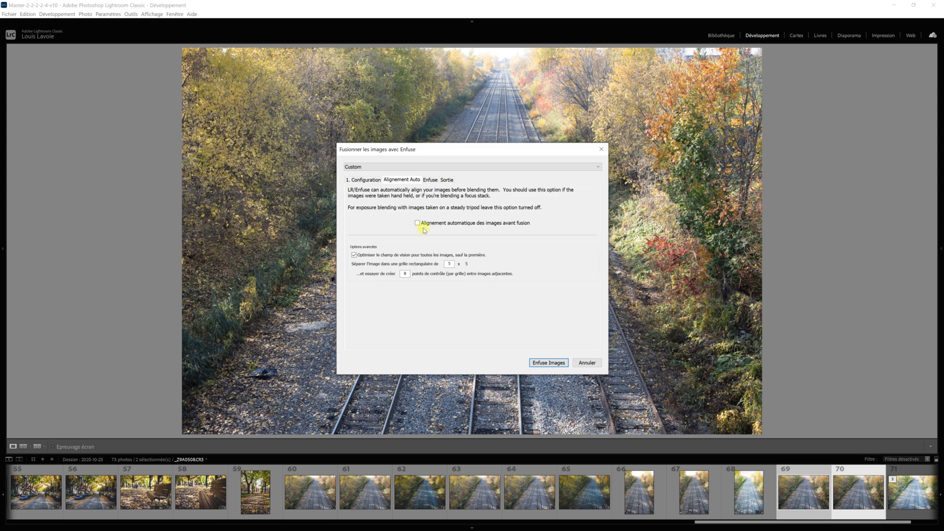
On the Enfuse tab, drag the exposure and saturation weights down to 0.00.
{"action": "left_click", "coordinate": [430, 179]}
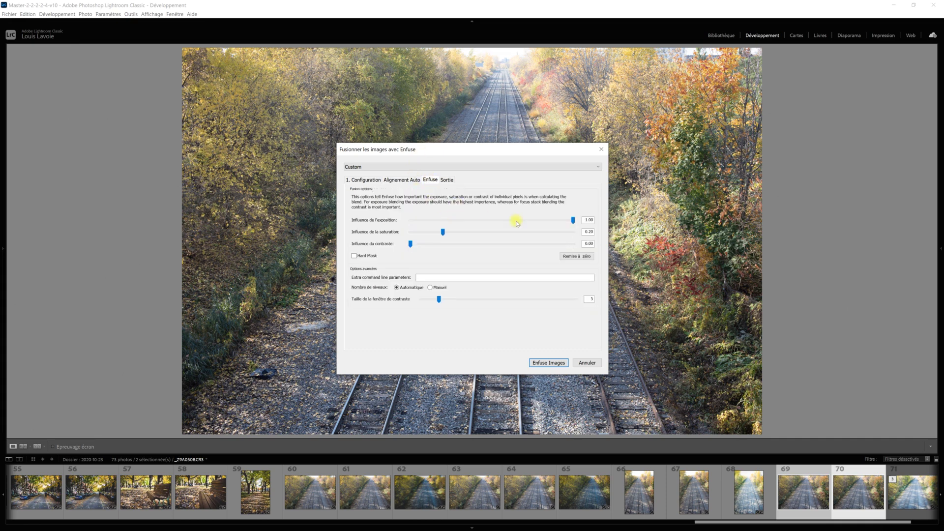
{"action": "left_click_drag", "start_coordinate": [573, 220], "coordinate": [405, 223]}
{"action": "left_click_drag", "start_coordinate": [442, 233], "coordinate": [403, 231]}
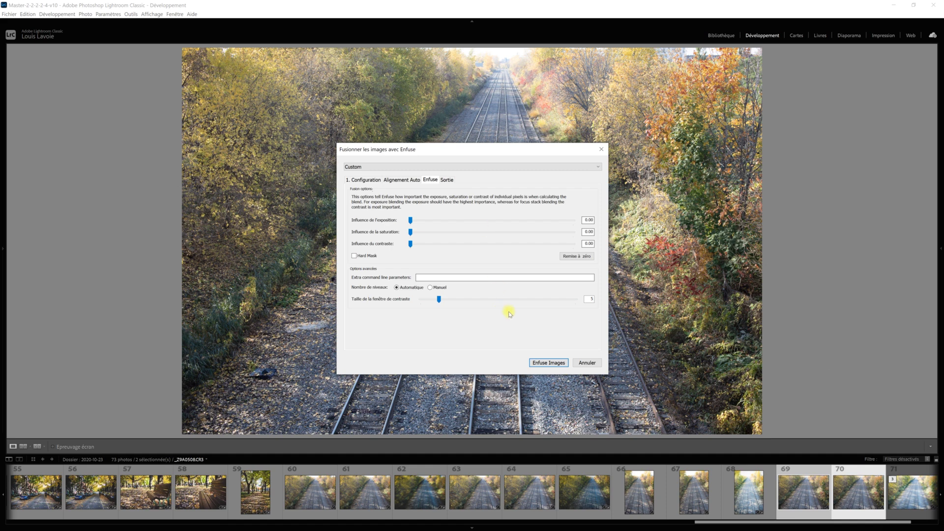
{"action": "left_click", "coordinate": [449, 180]}
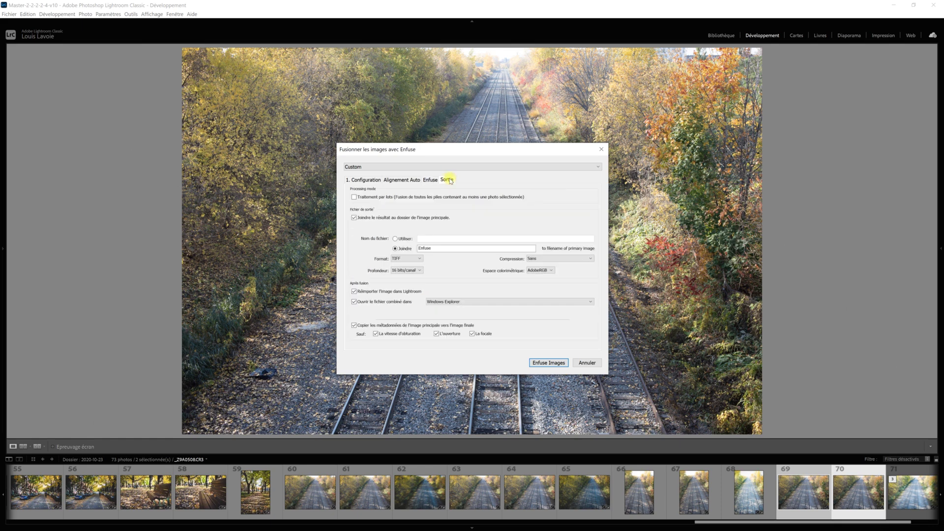
Keep the 'Enfuse' suffix and 16-bit TIFF output, disable opening elsewhere, and run the blend.
{"action": "left_click", "coordinate": [425, 251]}
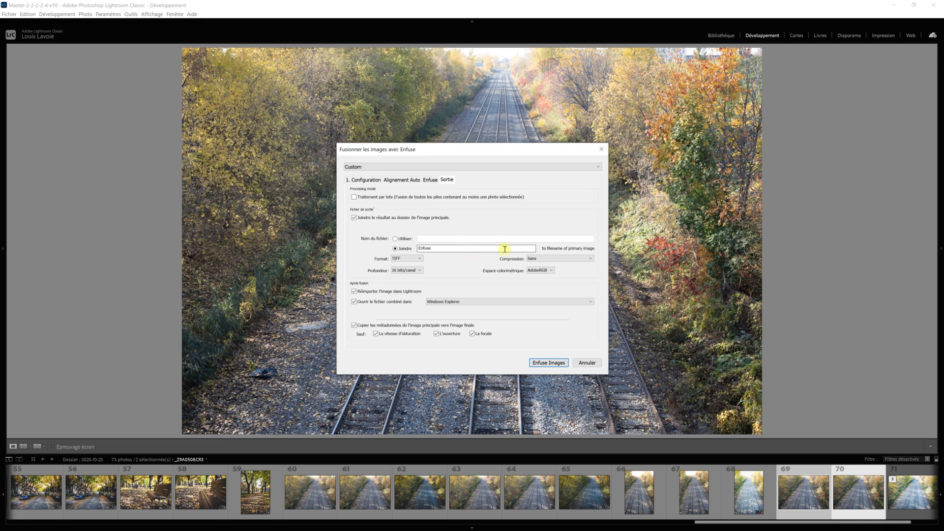
{"action": "left_click", "coordinate": [421, 260]}
{"action": "left_click", "coordinate": [401, 274]}
{"action": "left_click", "coordinate": [353, 301]}
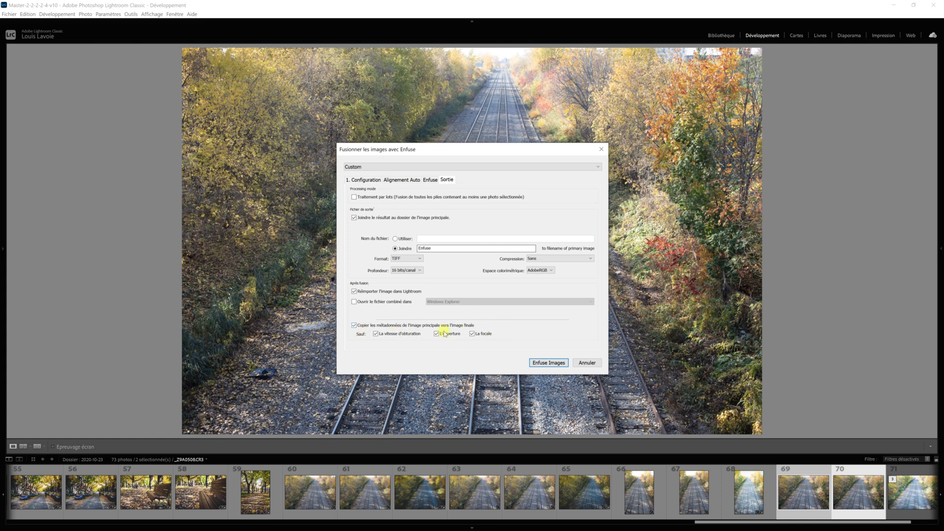
{"action": "left_click", "coordinate": [562, 362]}
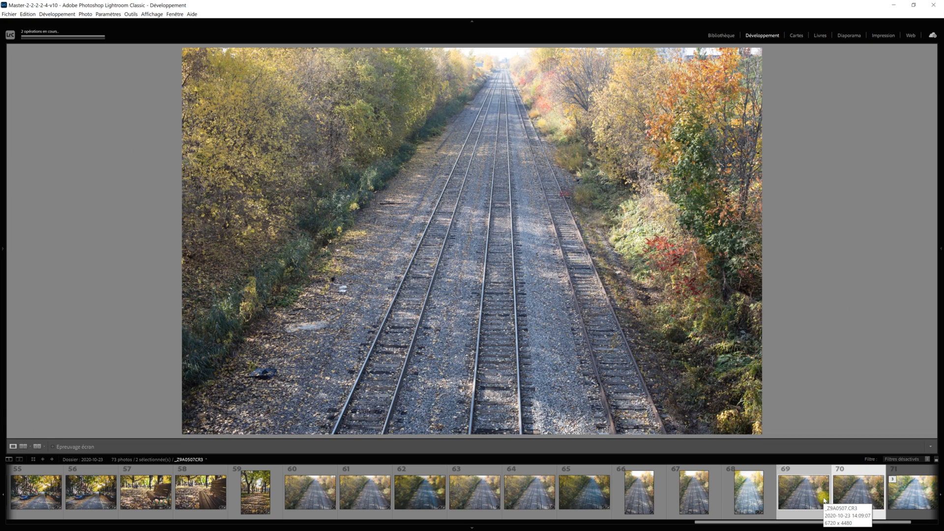
View the blended Enfuse TIFF, photo 71, then switch to photo 72 for comparison.
{"action": "left_click", "coordinate": [721, 499]}
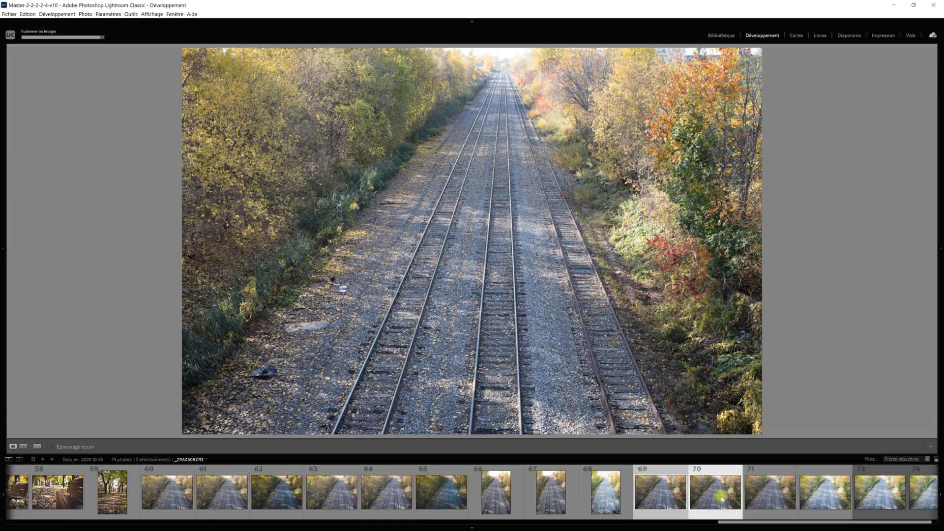
{"action": "left_click", "coordinate": [771, 498]}
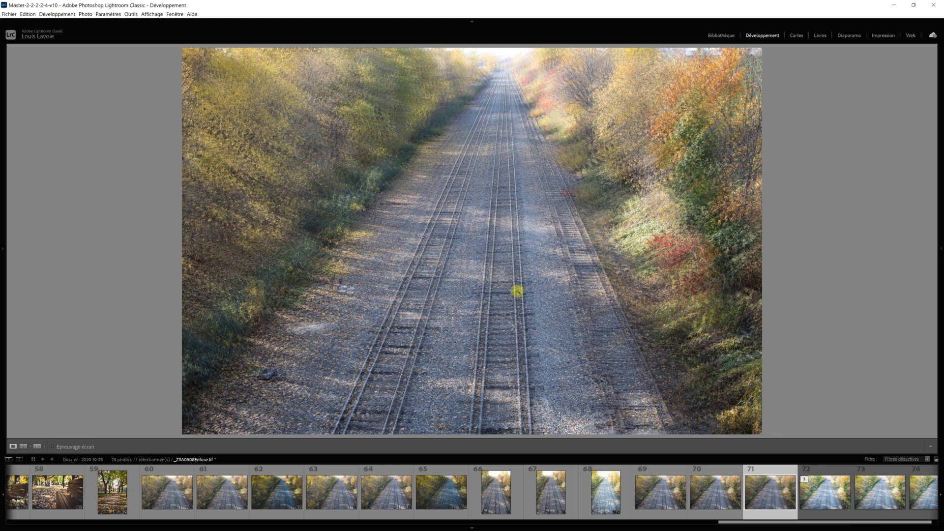
{"action": "left_click", "coordinate": [816, 493]}
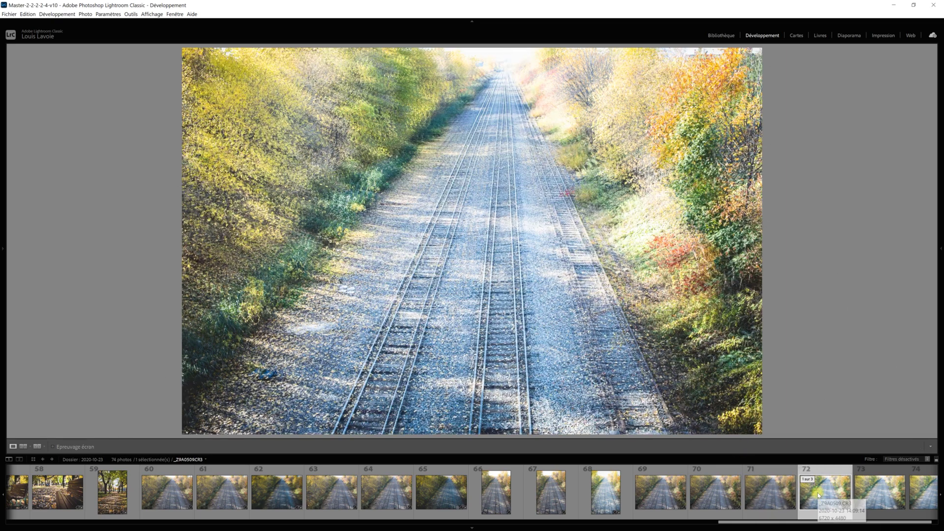
Hide the filmstrip so photo 72 fills the Develop view.
{"action": "key", "text": "F6"}
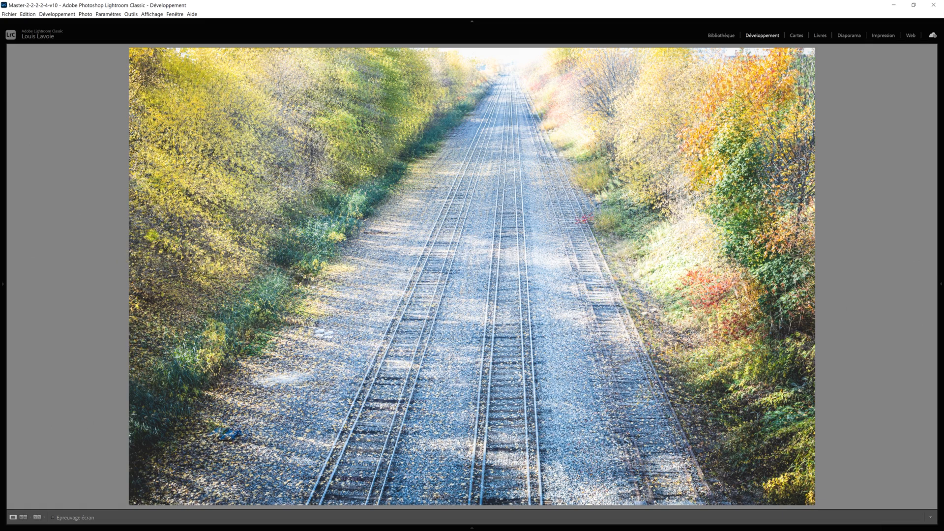
Add the LREnfuse.lrplugin folder through Fichier > Gestionnaire de modules externes.
{"action": "left_click", "coordinate": [10, 15]}
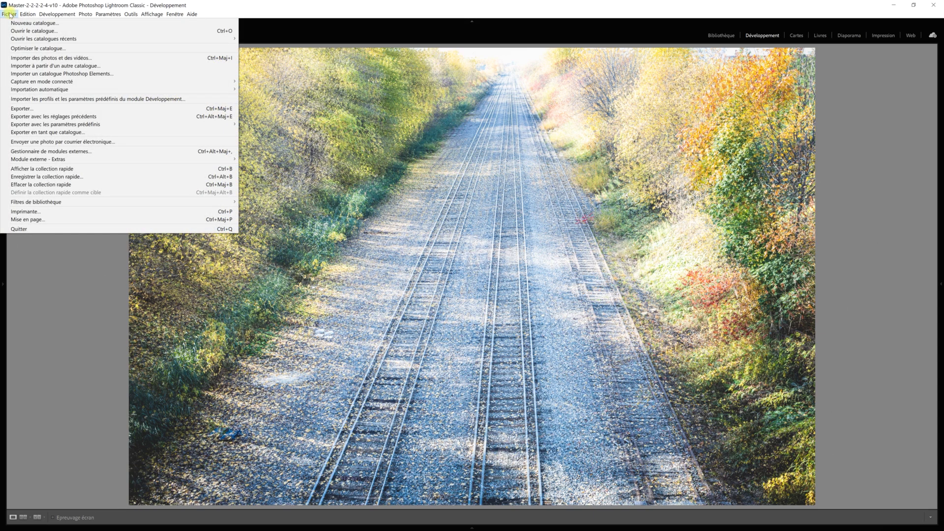
{"action": "left_click", "coordinate": [45, 151]}
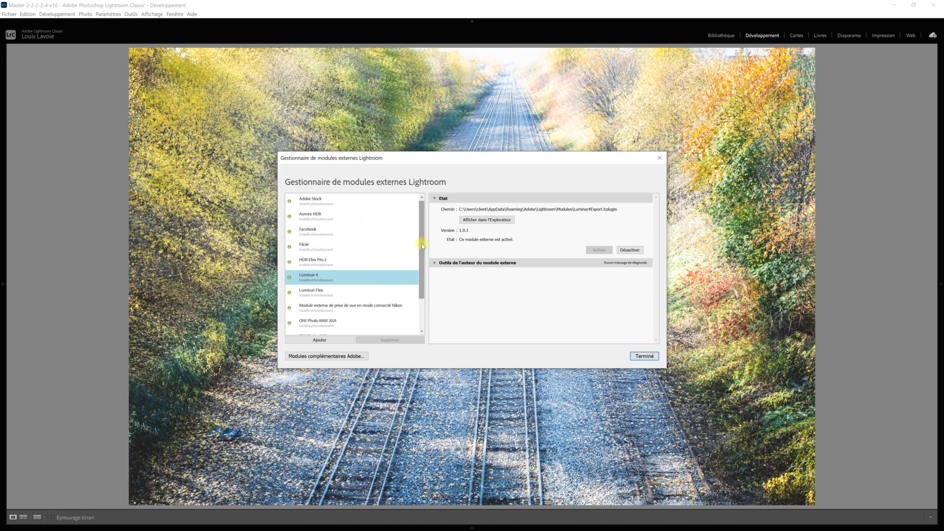
{"action": "left_click", "coordinate": [320, 340]}
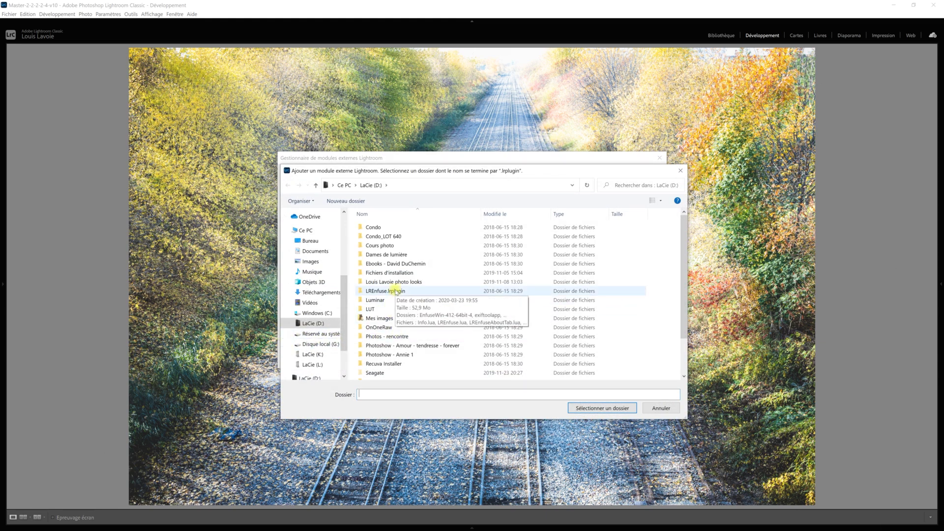
{"action": "left_click", "coordinate": [396, 292]}
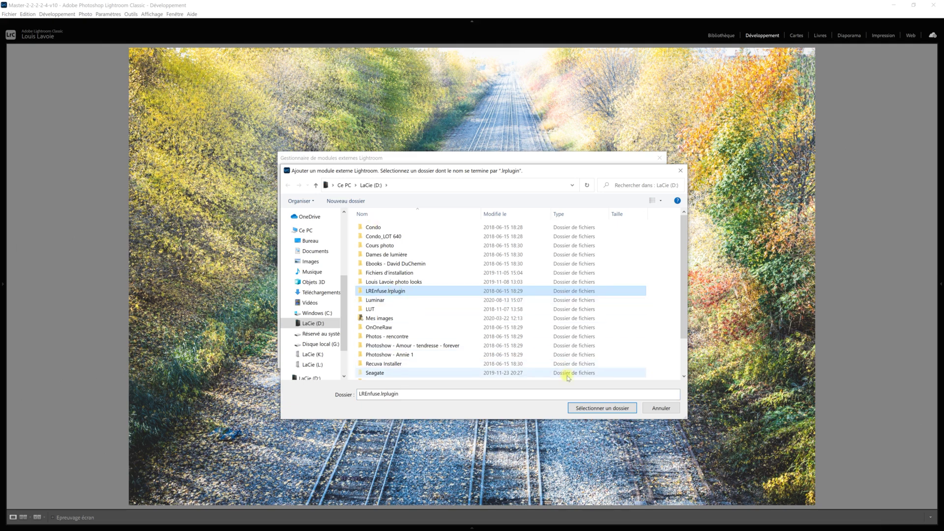
{"action": "left_click", "coordinate": [619, 409]}
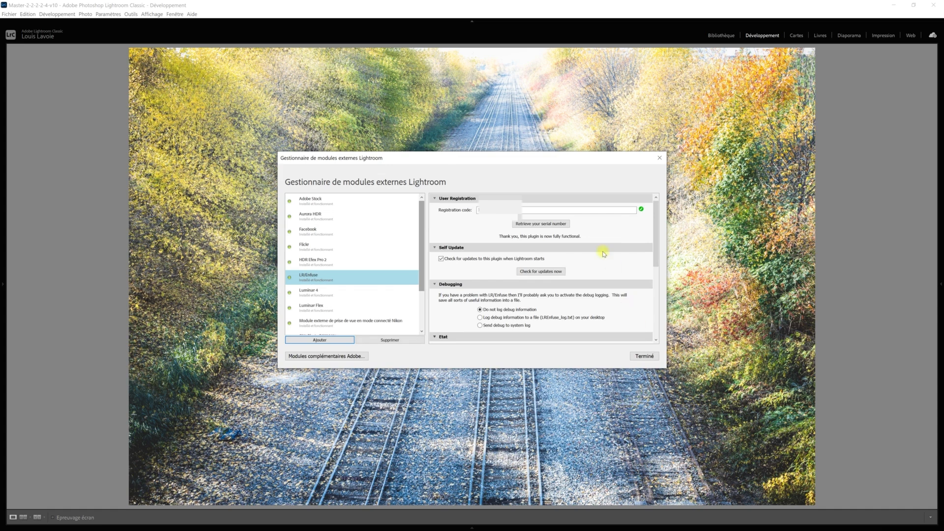
{"action": "left_click", "coordinate": [467, 209]}
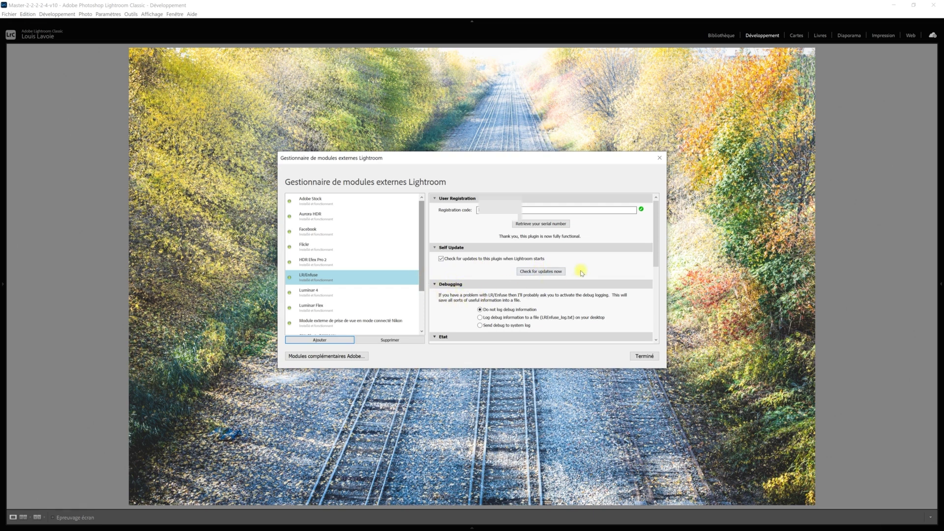
Close the plug-in manager with LR/Enfuse registered and return to the photo.
{"action": "left_click", "coordinate": [644, 356]}
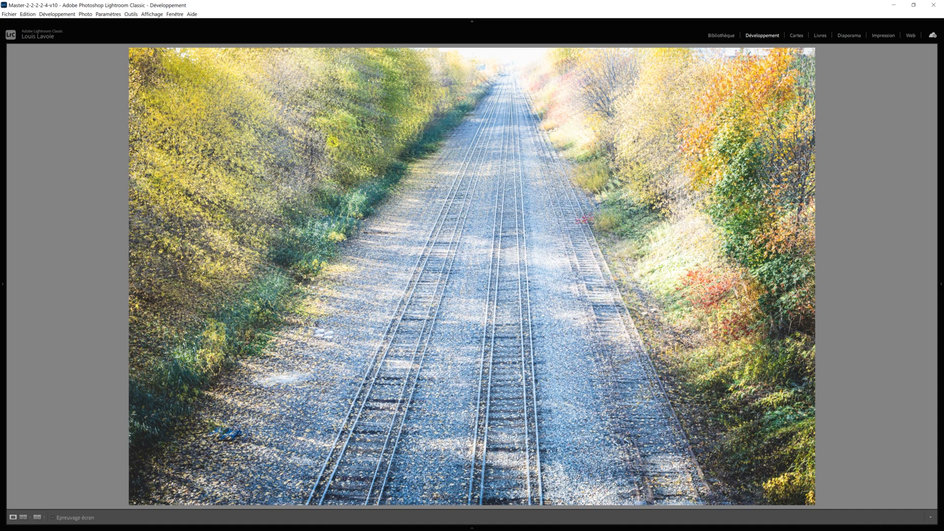
Run 'Fusionner les différentes expositions avec LR/Enfuse' from the File menu's plug-in extras.
{"action": "left_click", "coordinate": [11, 15]}
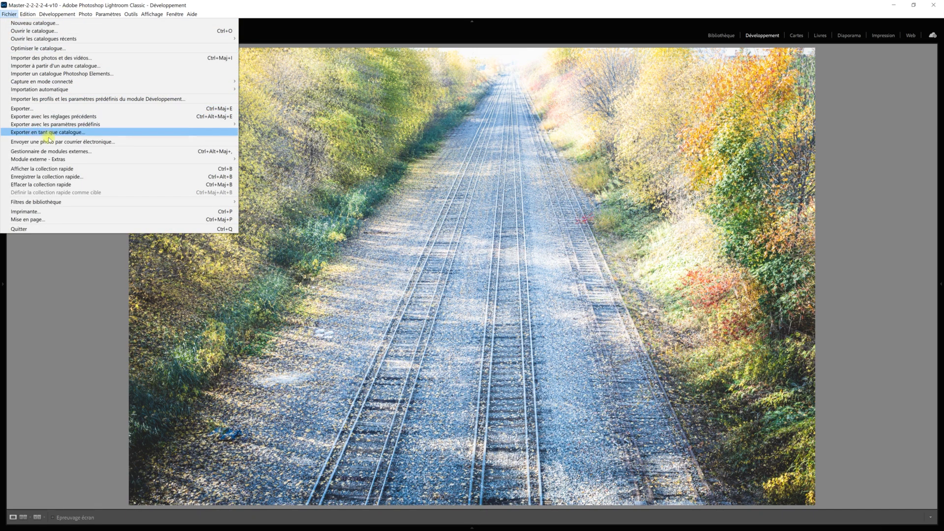
{"action": "mouse_move", "coordinate": [44, 159]}
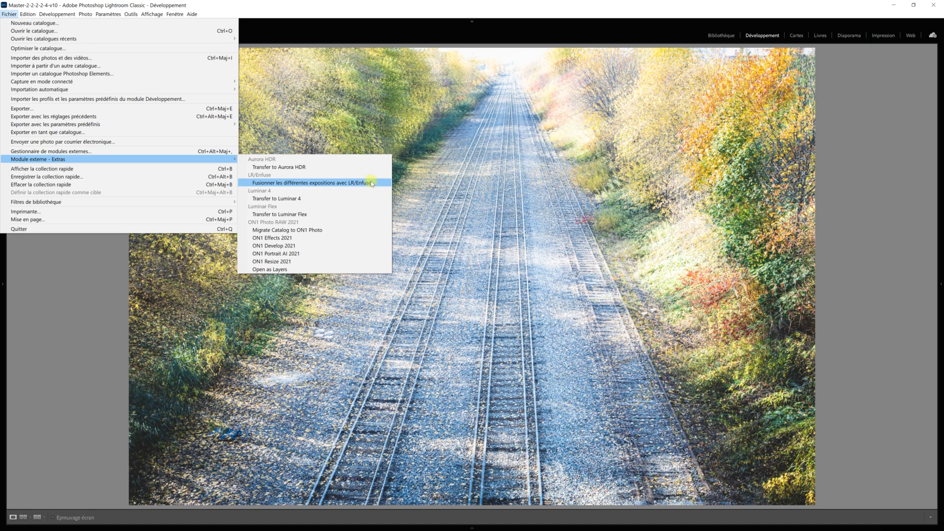
{"action": "left_click", "coordinate": [372, 184]}
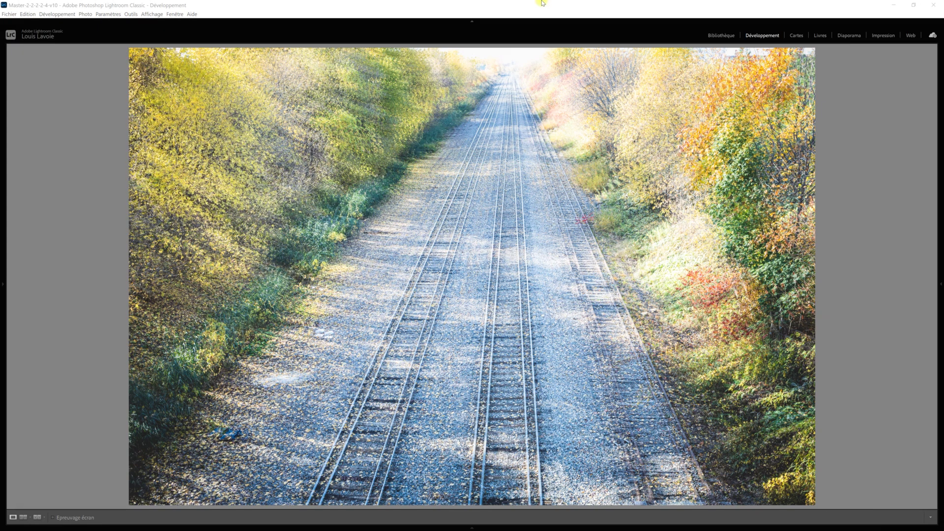